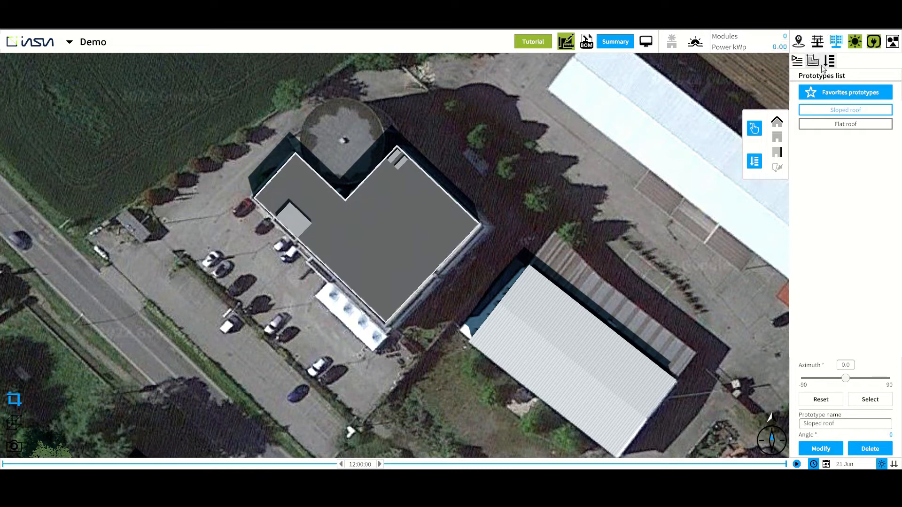
# Calculate a module fitting on the L-shaped flat roof using the Flat roof prototype.
pyautogui.click(844, 125)
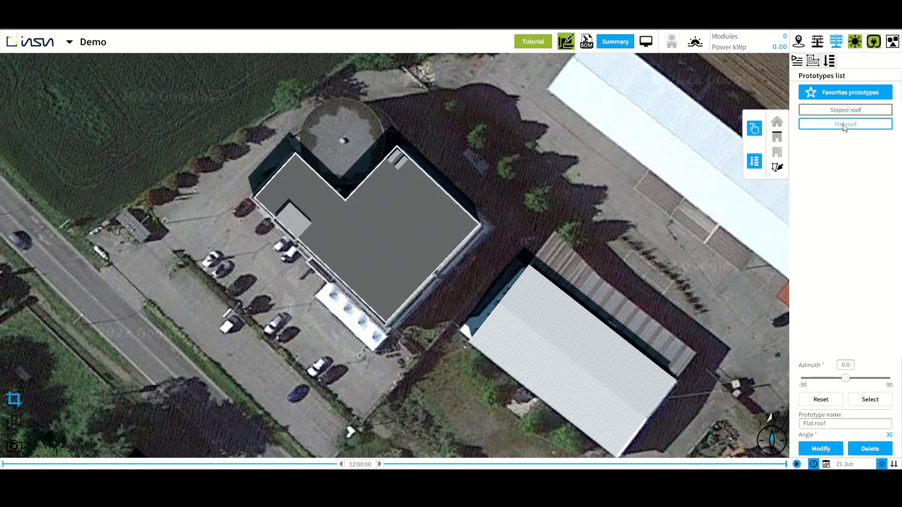
pyautogui.click(755, 162)
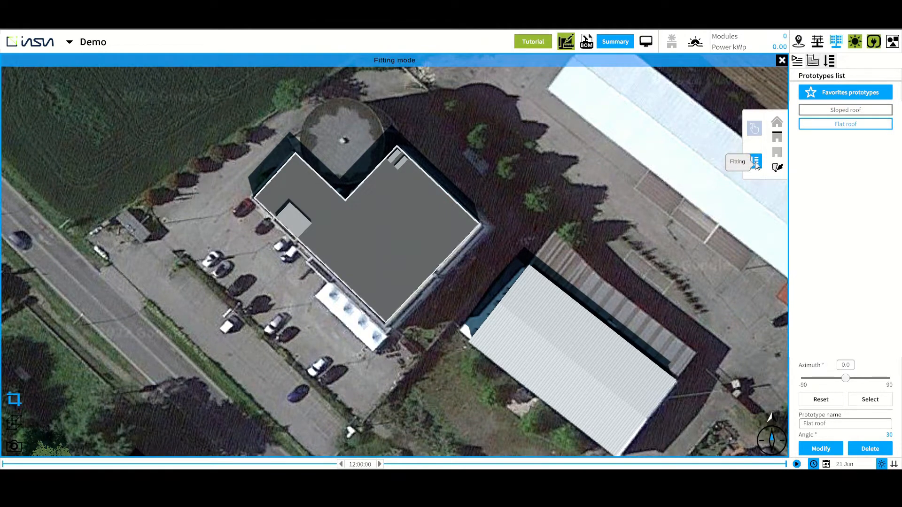
pyautogui.click(384, 213)
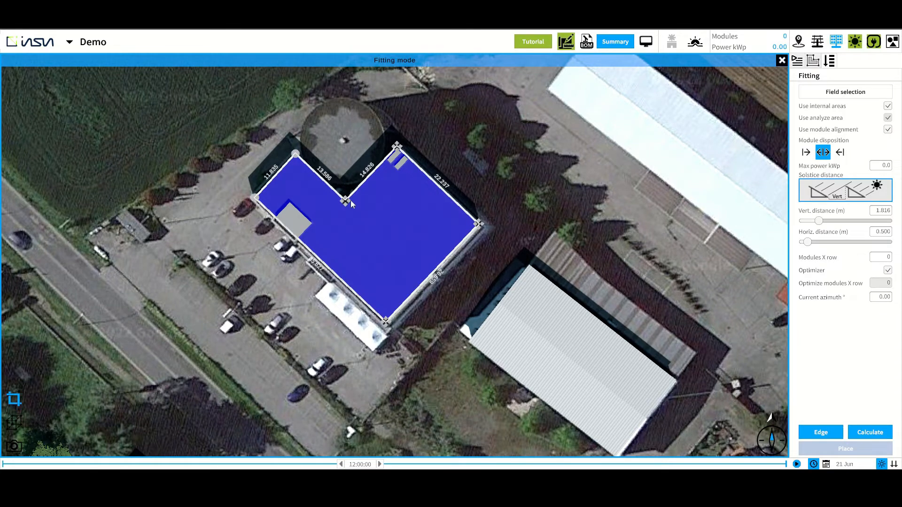
pyautogui.scroll(4, 350, 200)
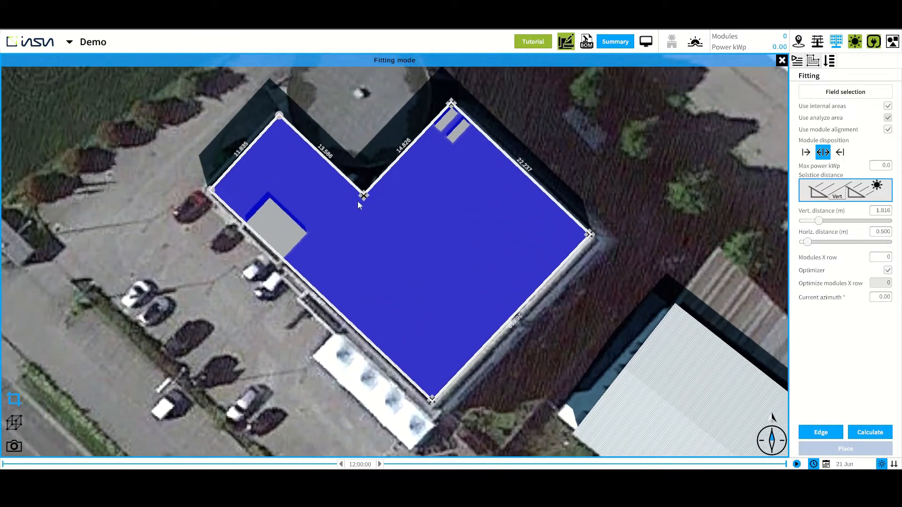
pyautogui.moveTo(358, 202); pyautogui.dragTo(362, 214)
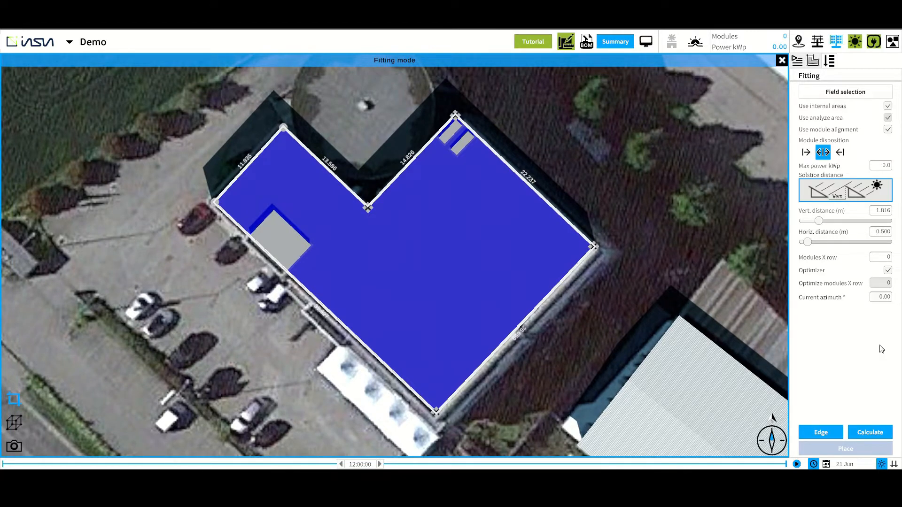
pyautogui.click(869, 433)
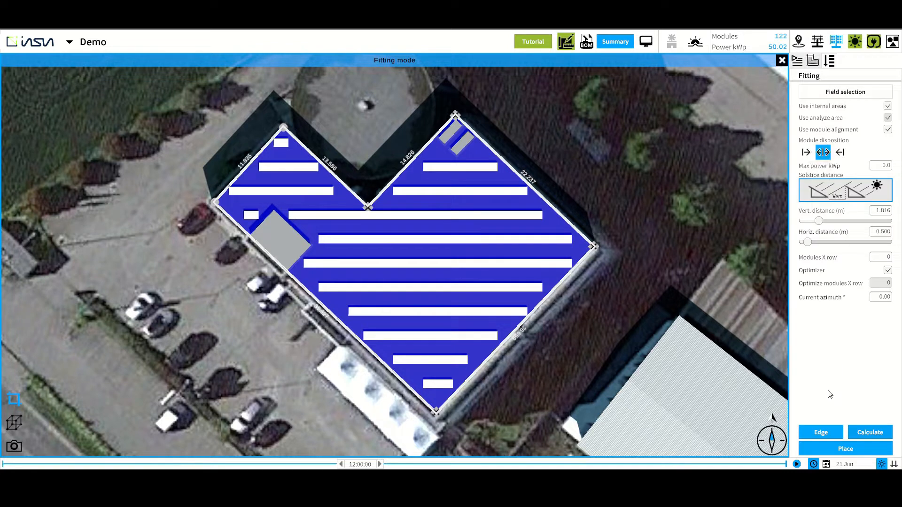
# Align the module rows with the roof's long southwest edge, recalculating with right and left disposition before settling on Center.
pyautogui.click(827, 434)
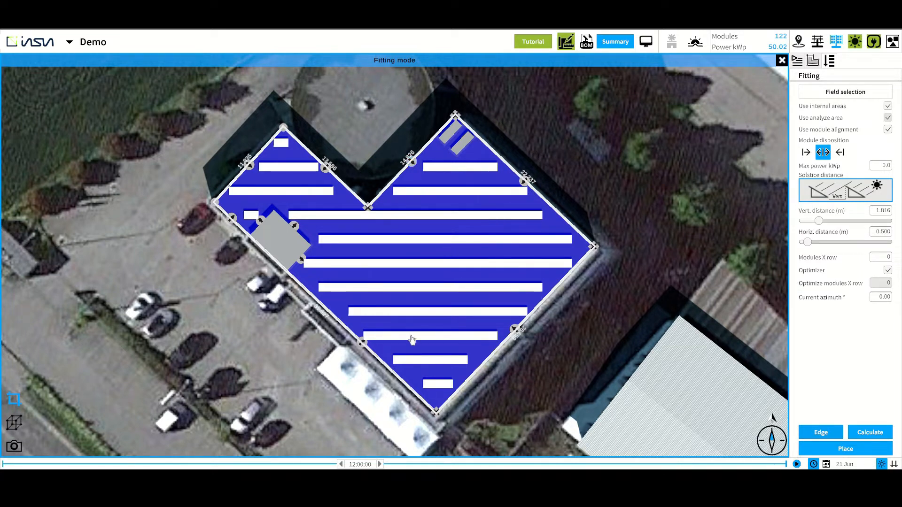
pyautogui.click(361, 342)
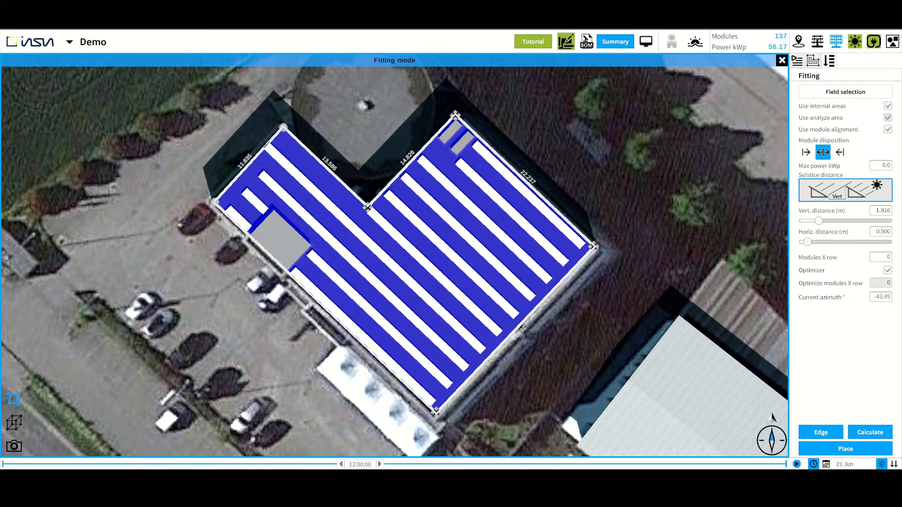
pyautogui.click(840, 152)
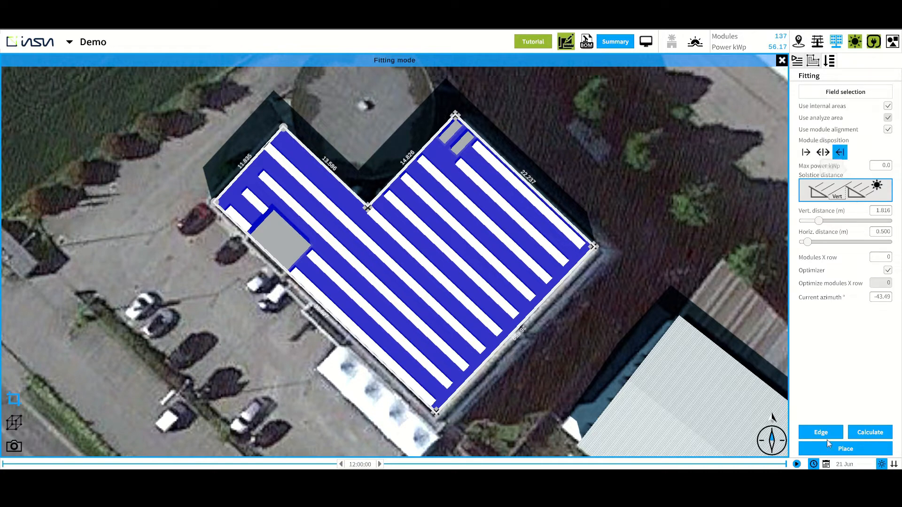
pyautogui.click(860, 432)
pyautogui.click(806, 152)
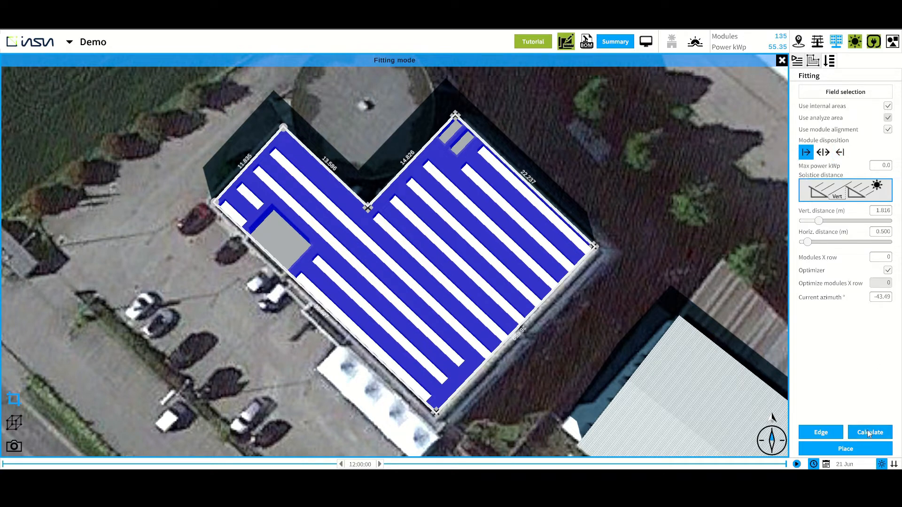
pyautogui.click(870, 433)
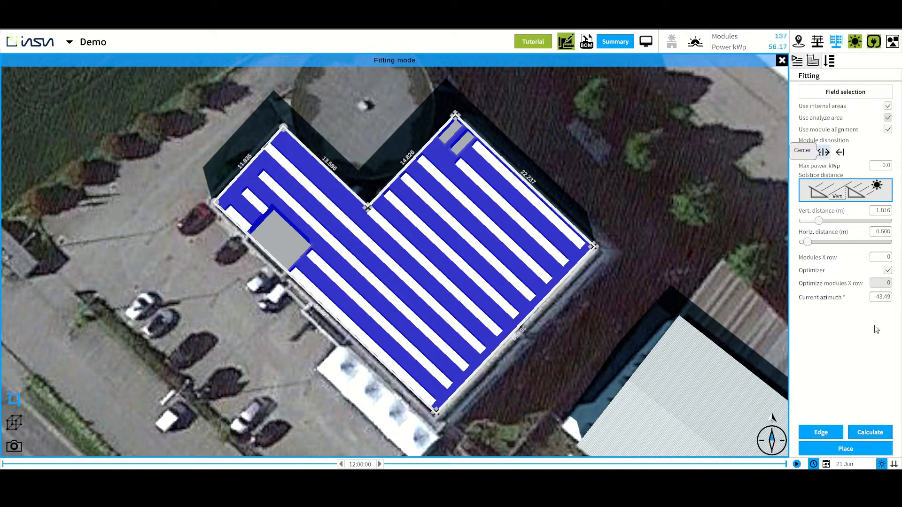
pyautogui.click(871, 432)
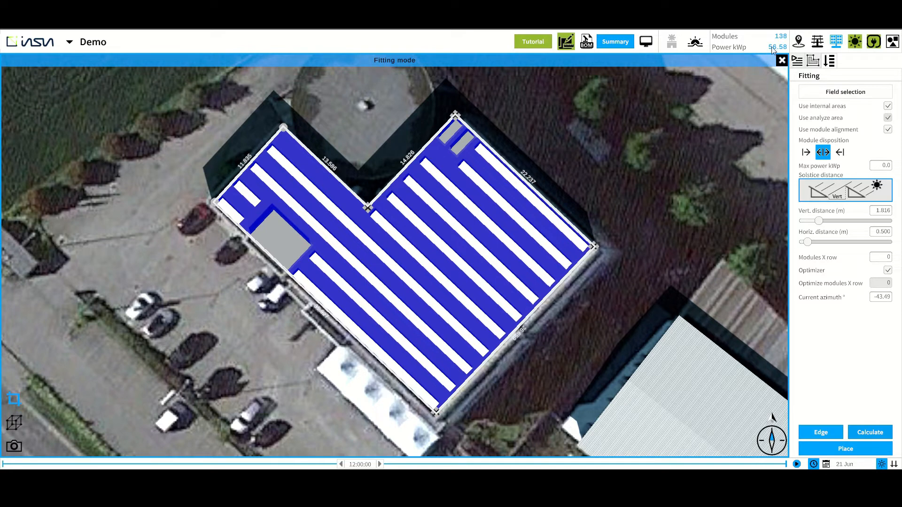
# Try a 40 kWp maximum power limit on the fitting, and reset the limit to 0 with a recalculation.
pyautogui.click(883, 166)
pyautogui.click(867, 433)
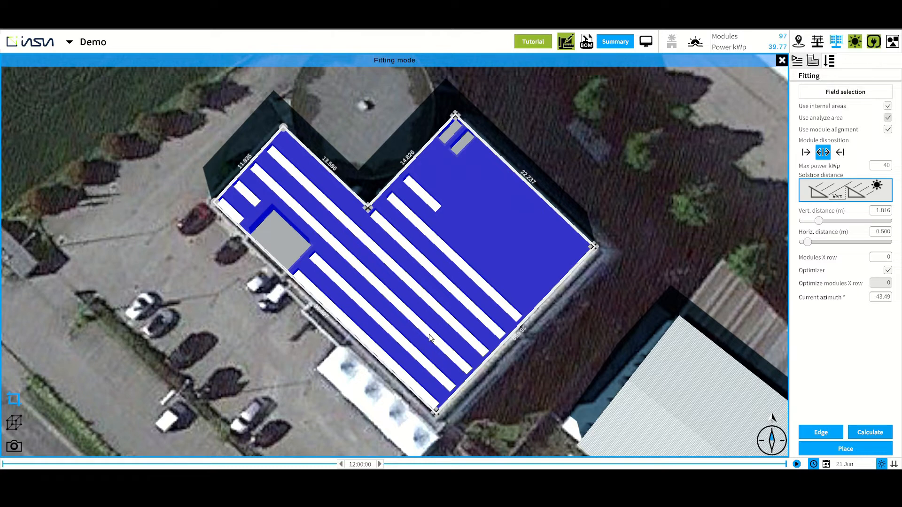
pyautogui.click(876, 167)
pyautogui.write('0')
pyautogui.click(863, 436)
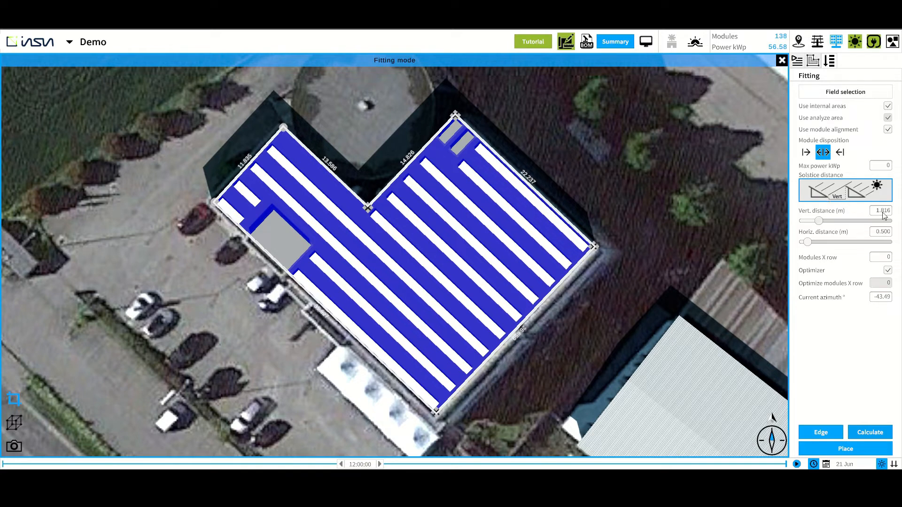
# Try a vertical row distance of 3.372 m, and recalculate the fitting with it set to 1 m.
pyautogui.moveTo(819, 221); pyautogui.dragTo(837, 225)
pyautogui.click(868, 433)
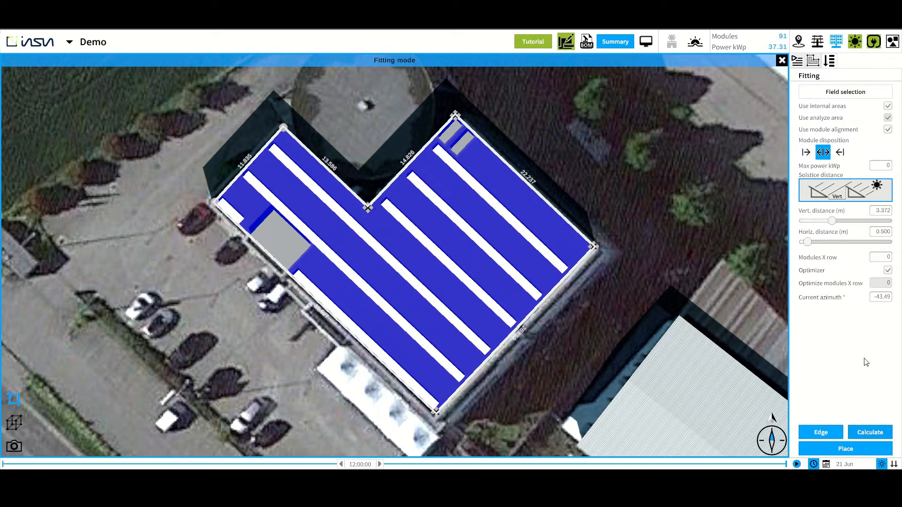
pyautogui.write('1')
pyautogui.click(858, 433)
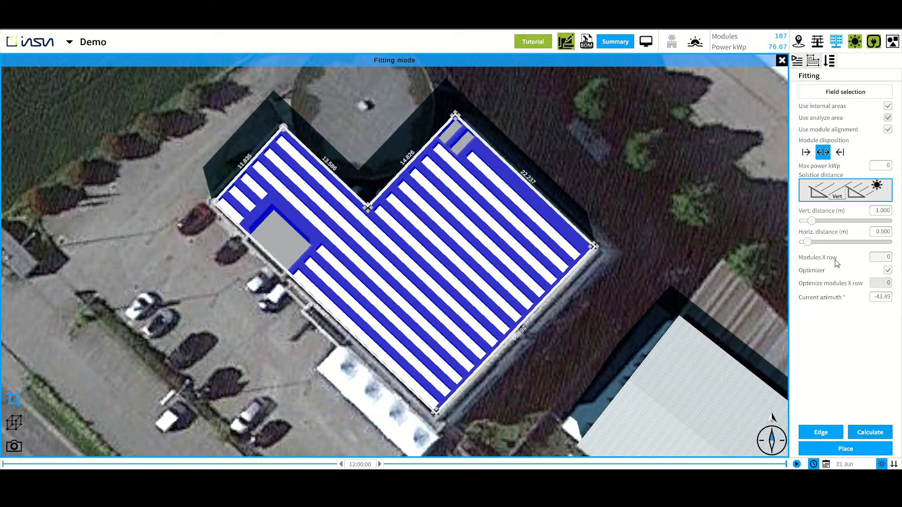
# Set 5 modules per row and a horizontal distance of 1 m, and recalculate the fitting.
pyautogui.click(880, 258)
pyautogui.click(882, 233)
pyautogui.write('1')
pyautogui.click(867, 434)
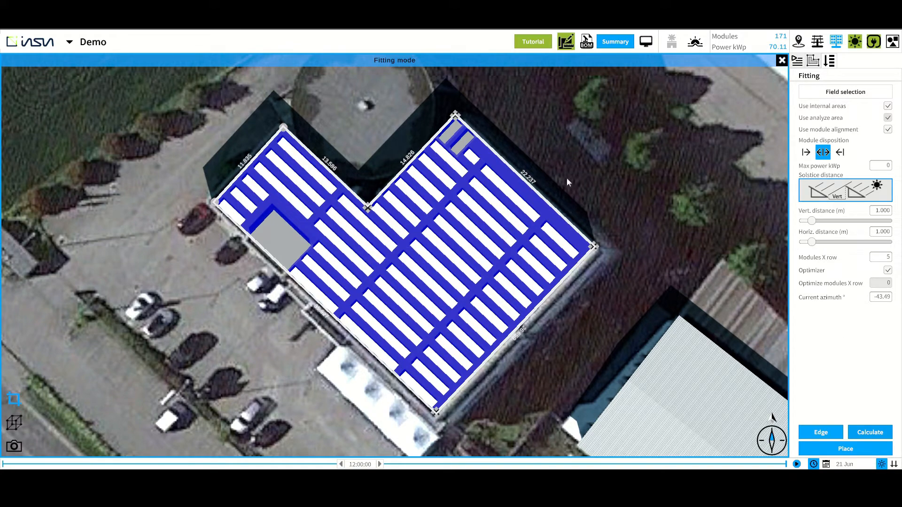
# Place the calculated modules on the flat roof and check them in the 3D view before returning to the plan view.
pyautogui.click(845, 449)
pyautogui.click(17, 424)
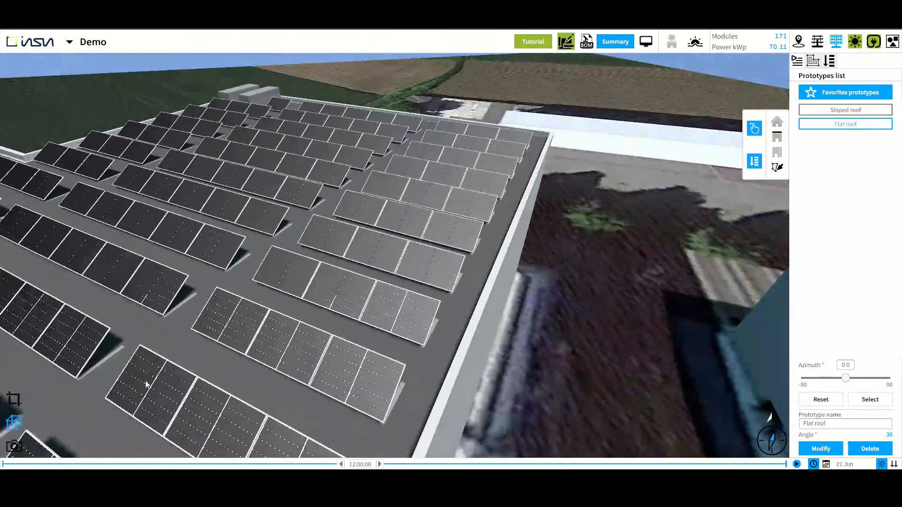
pyautogui.click(13, 399)
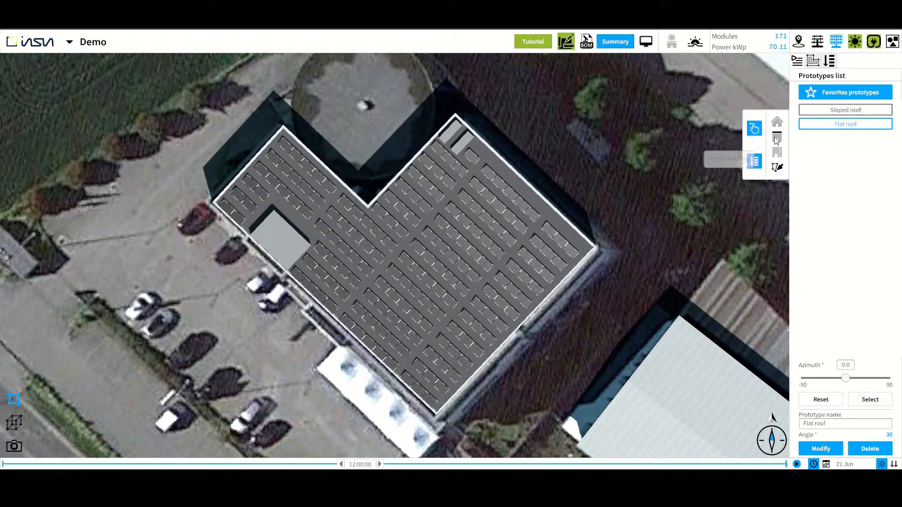
# Select the flat roof's field and apply a 1 m offset around its whole area.
pyautogui.click(813, 62)
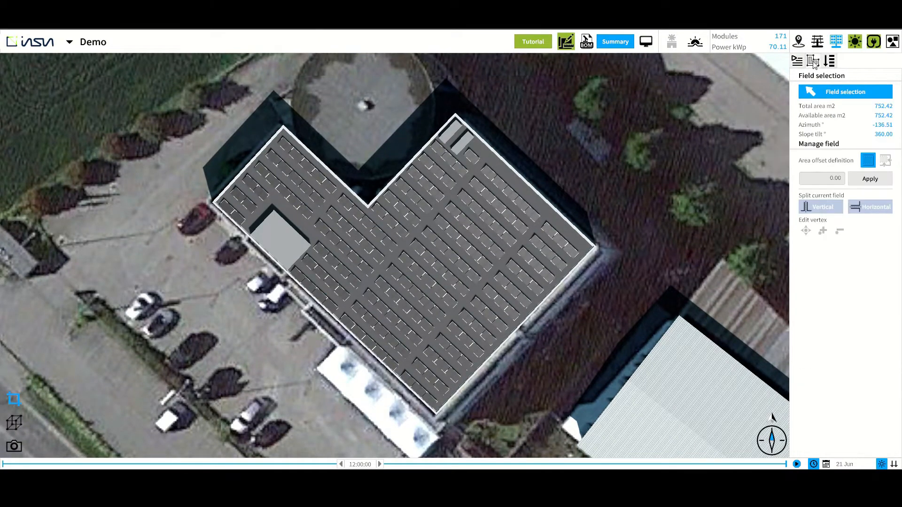
pyautogui.click(526, 227)
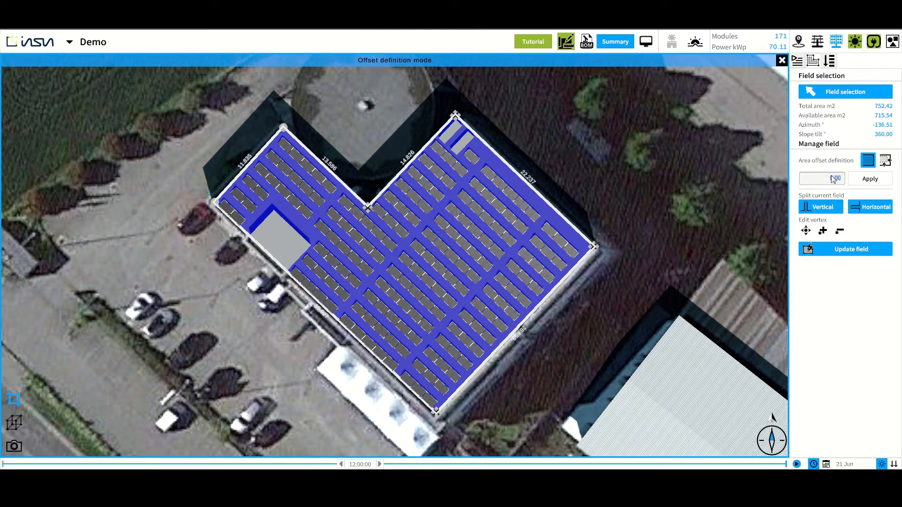
pyautogui.click(832, 176)
pyautogui.hotkey('ctrl', 'a')
pyautogui.write('1')
pyautogui.click(862, 182)
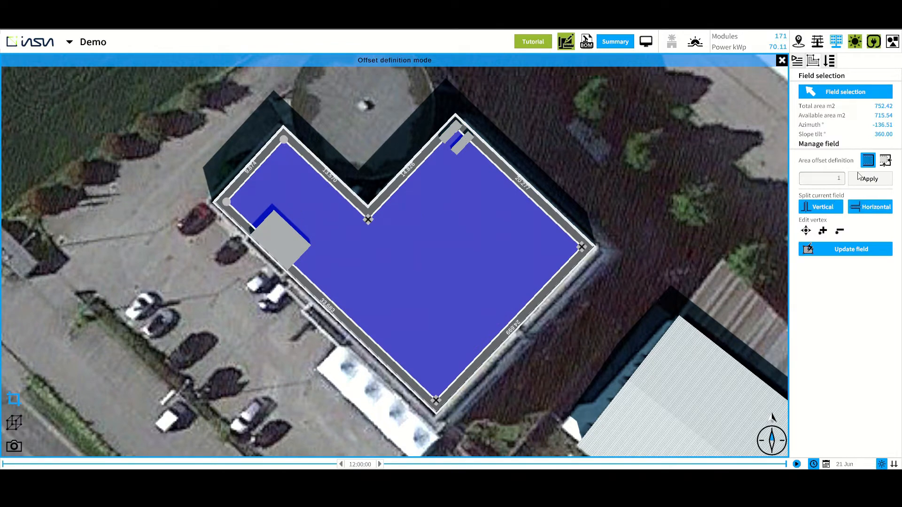
# Apply individual 2 m offsets to the southeast and northwest edges of the flat roof field.
pyautogui.click(885, 162)
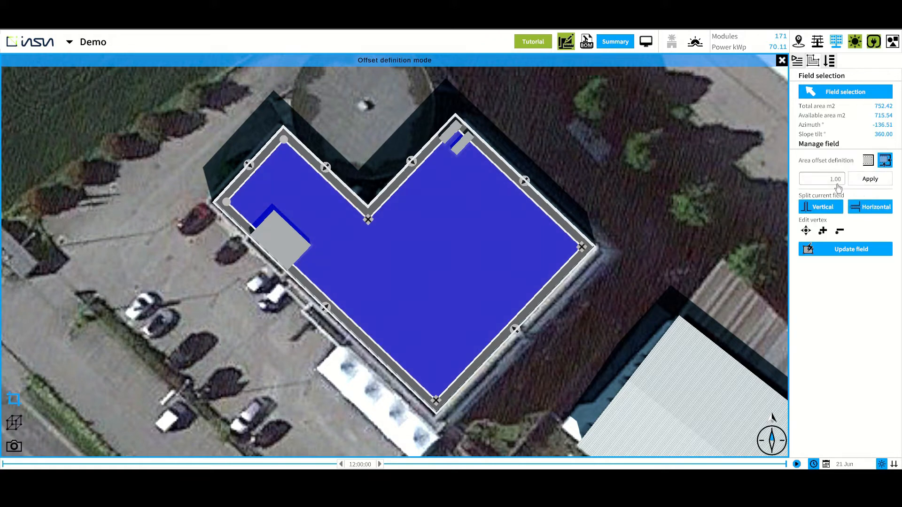
pyautogui.click(411, 163)
pyautogui.click(817, 180)
pyautogui.write('2')
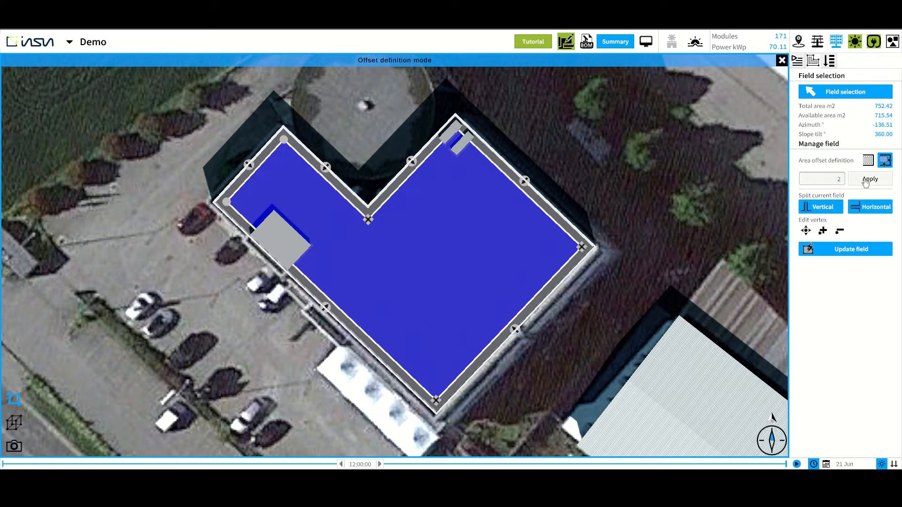
pyautogui.click(870, 179)
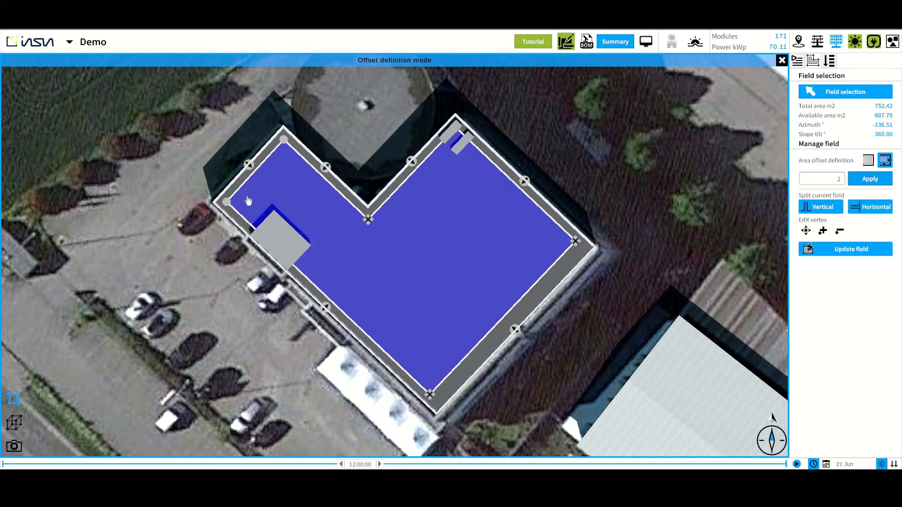
pyautogui.click(249, 164)
pyautogui.click(870, 180)
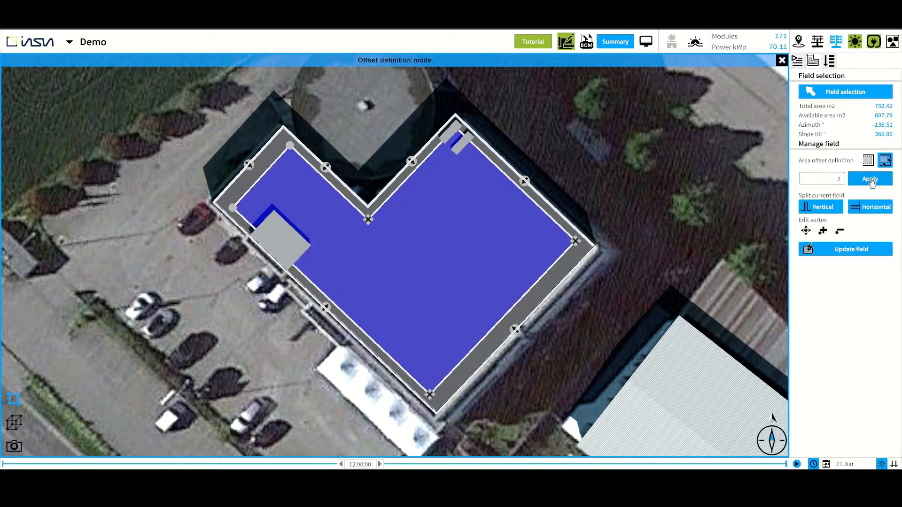
# Split the flat roof field horizontally, and calculate and place modules on its northeast part.
pyautogui.click(866, 210)
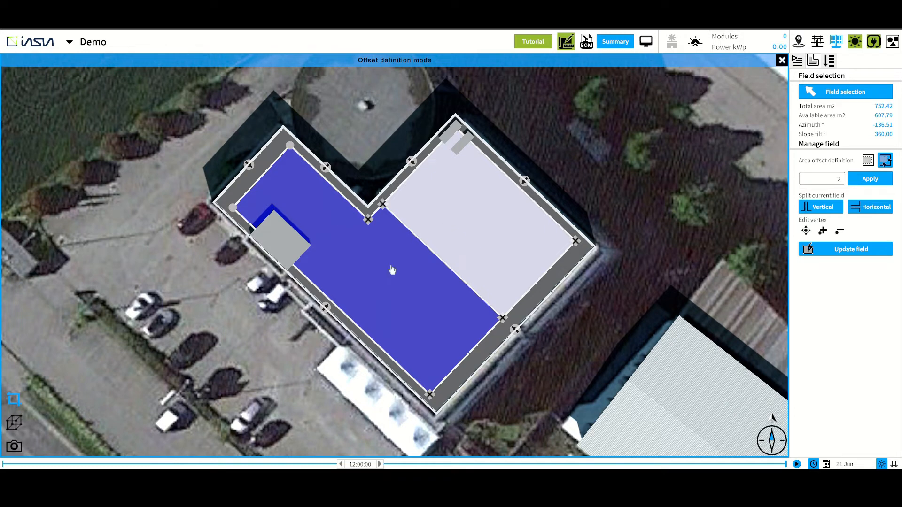
pyautogui.click(830, 61)
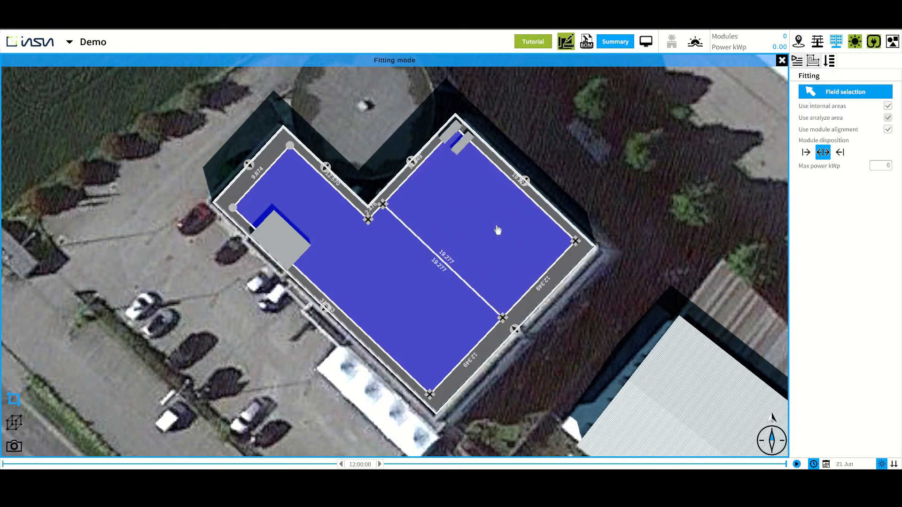
pyautogui.click(471, 233)
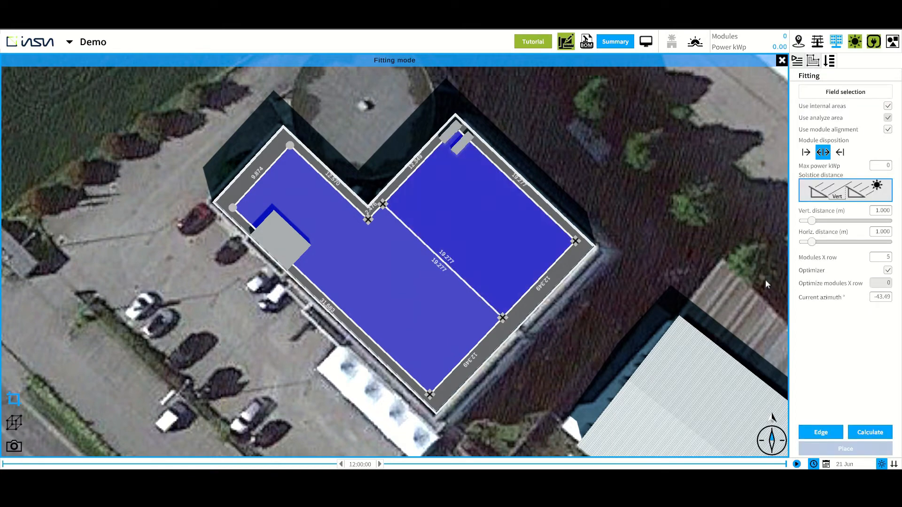
pyautogui.click(871, 431)
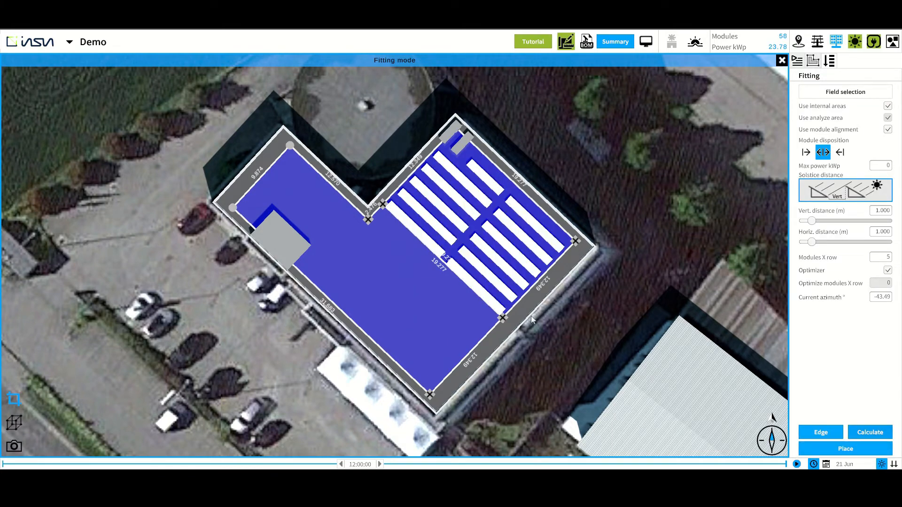
pyautogui.click(861, 448)
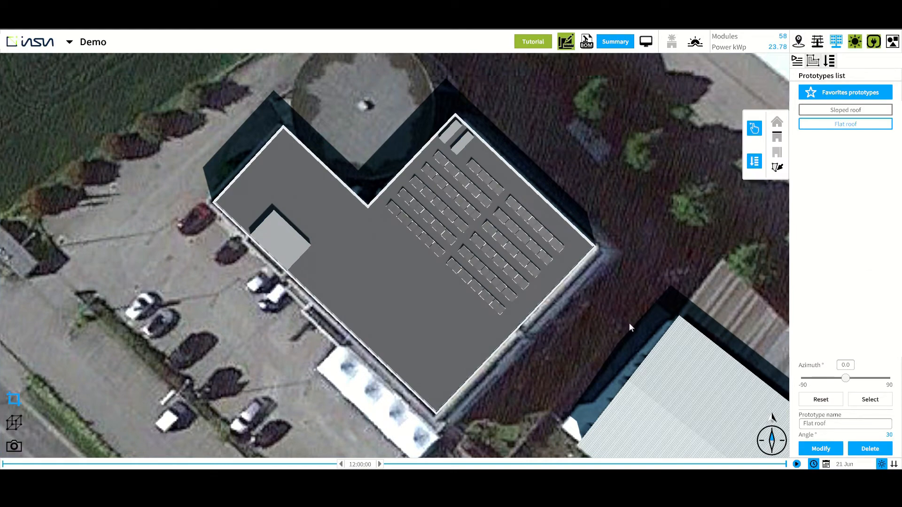
# Calculate a module fitting on the southwest slope of the neighbouring pitched roof using the Sloped roof prototype.
pyautogui.scroll(-5, 630, 323)
pyautogui.moveTo(632, 320); pyautogui.dragTo(620, 306)
pyautogui.click(854, 110)
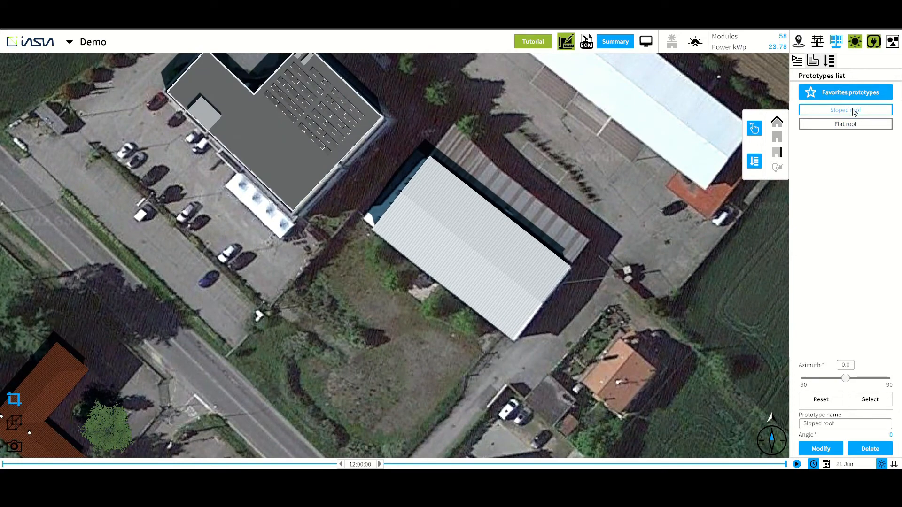
pyautogui.click(757, 165)
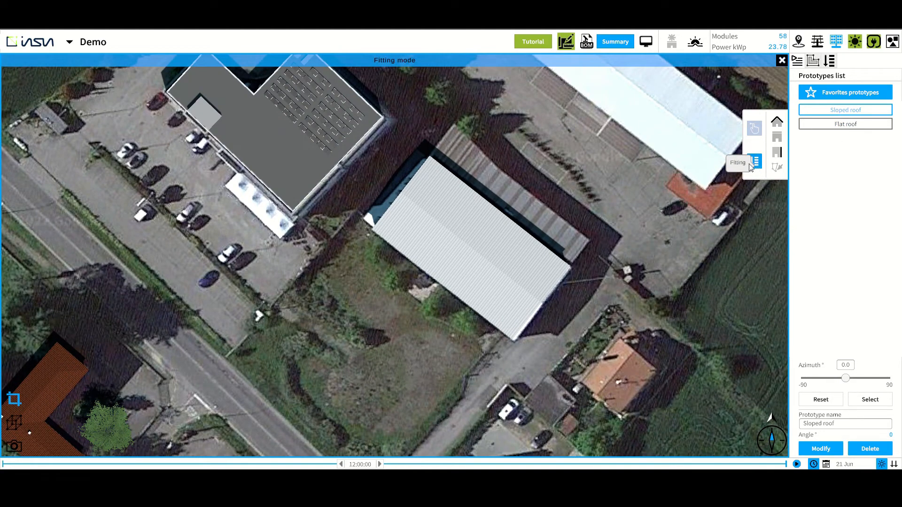
pyautogui.click(480, 281)
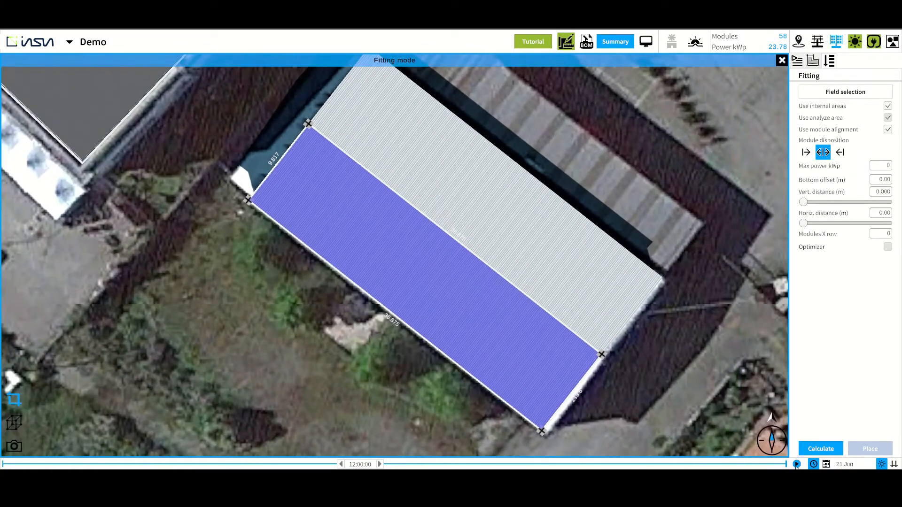
pyautogui.click(814, 447)
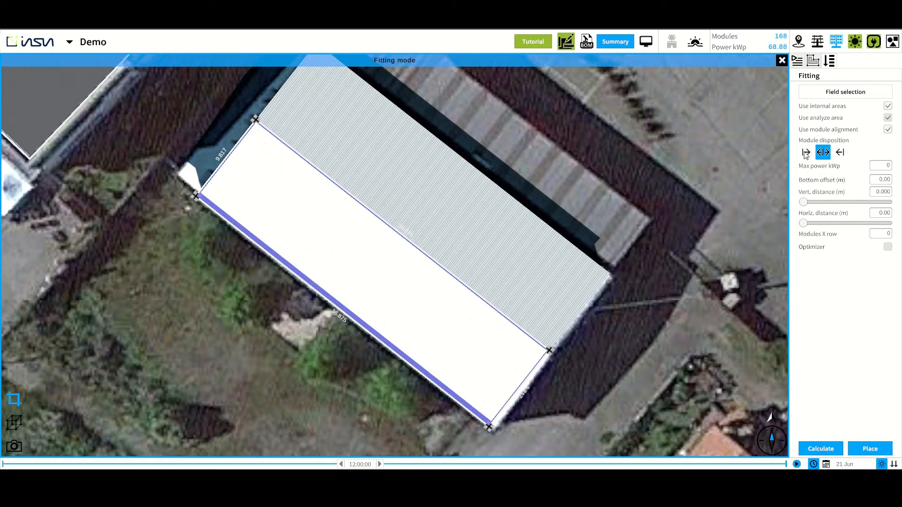
# Recalculate the slope's fitting with left and right module disposition, and return it to the centred disposition.
pyautogui.click(805, 152)
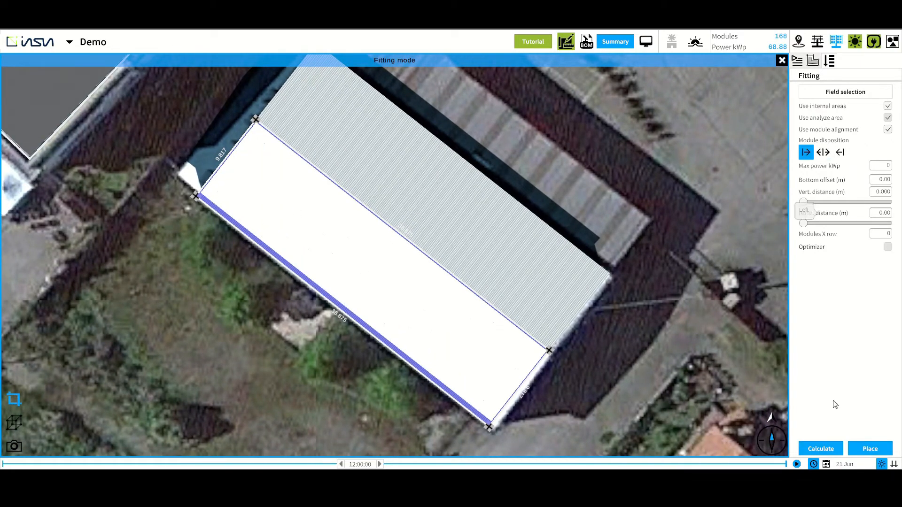
pyautogui.click(826, 449)
pyautogui.click(840, 152)
pyautogui.click(835, 450)
pyautogui.click(823, 152)
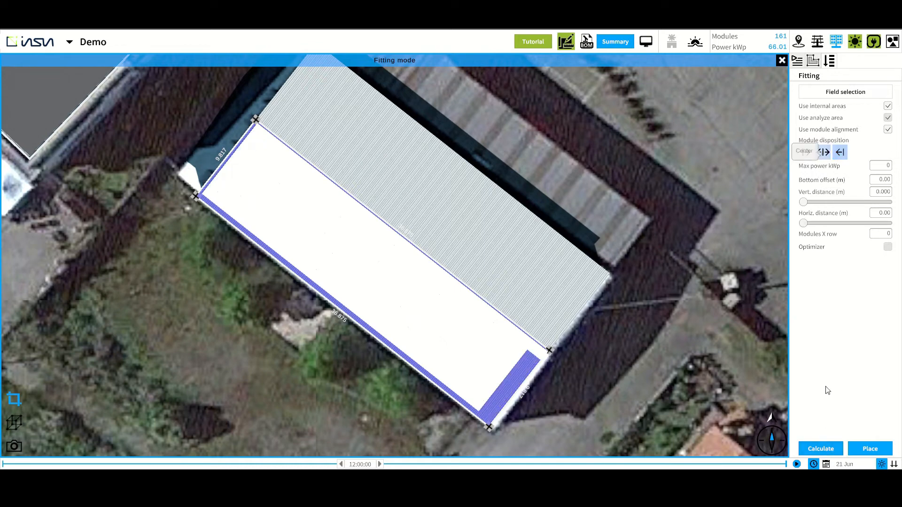
pyautogui.click(818, 443)
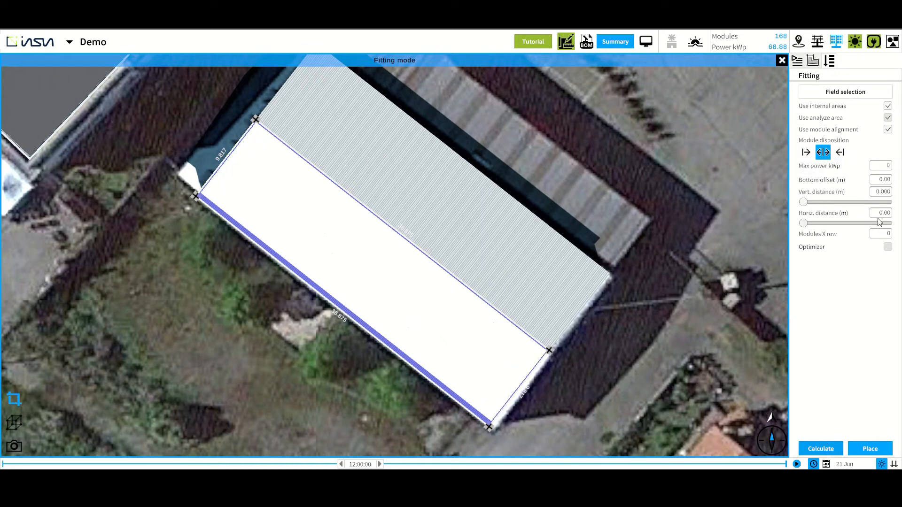
# Limit the slope's fitting to a maximum of 60 kWp, add a 1 m bottom offset, and recalculate it.
pyautogui.click(883, 169)
pyautogui.click(835, 447)
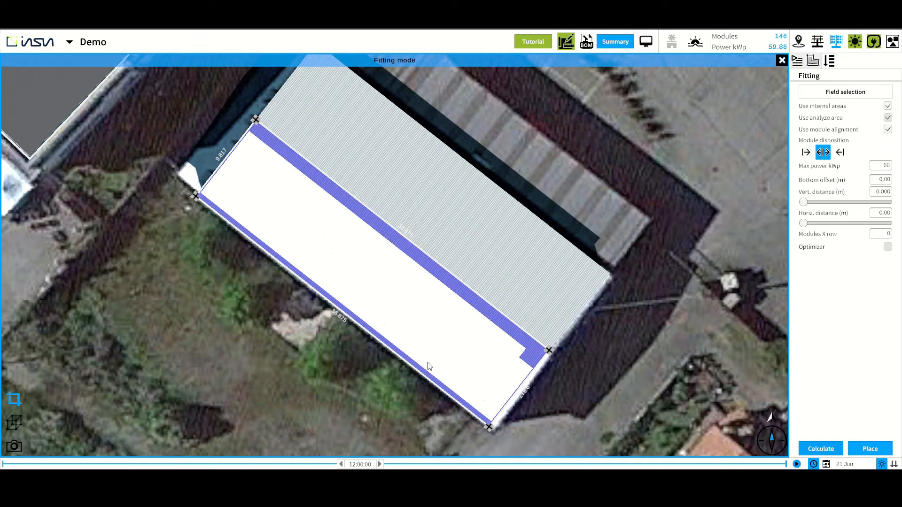
pyautogui.click(882, 181)
pyautogui.write('1')
pyautogui.click(823, 449)
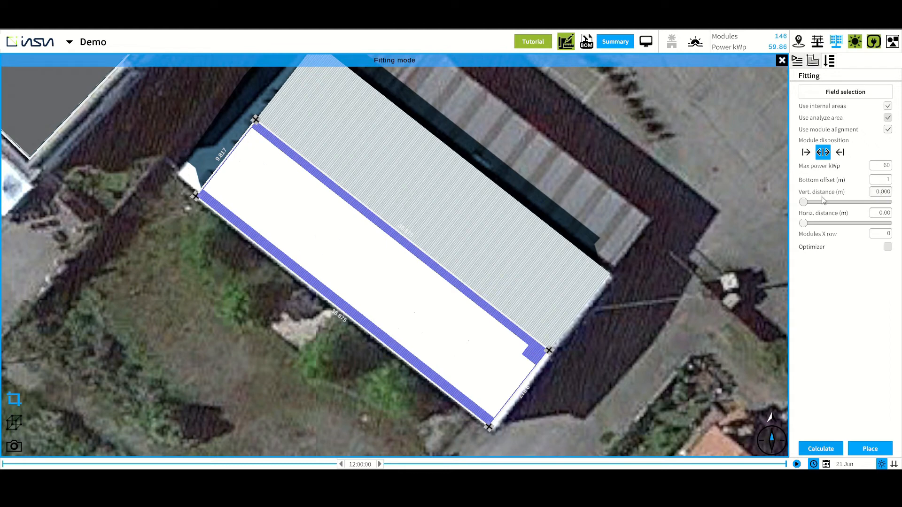
# Set the vertical distance between the slope's module rows to 0.5 m and recalculate the fitting.
pyautogui.click(881, 193)
pyautogui.write('.5')
pyautogui.click(814, 449)
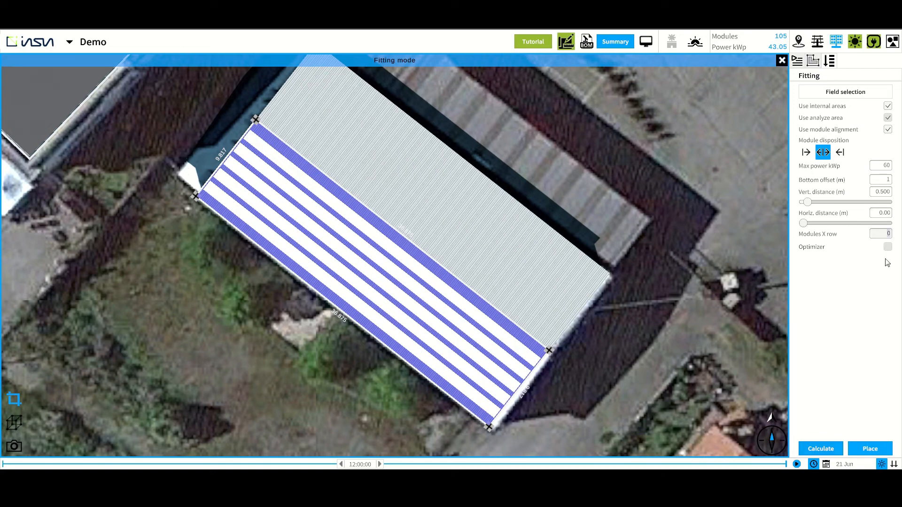
# Recalculate the fitting with a 0.5 m horizontal distance and 5 modules per row, and place the modules on the slope.
pyautogui.click(880, 214)
pyautogui.write('.5')
pyautogui.click(832, 452)
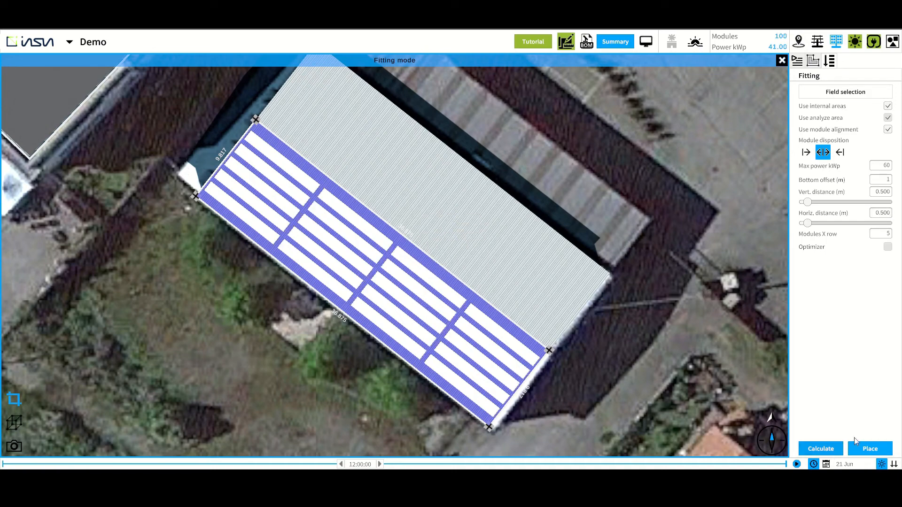
pyautogui.click(870, 449)
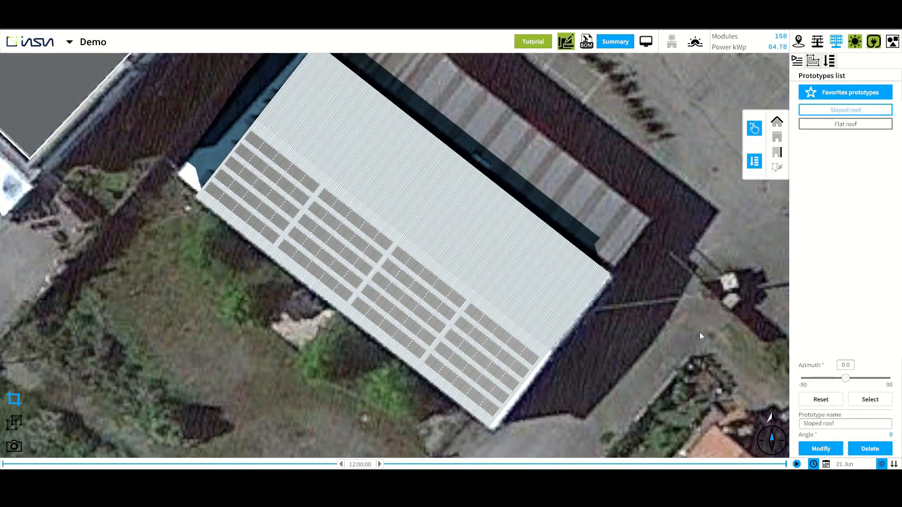
# Switch to the 3D view and examine the modules placed on the pitched roof's slope.
pyautogui.click(15, 423)
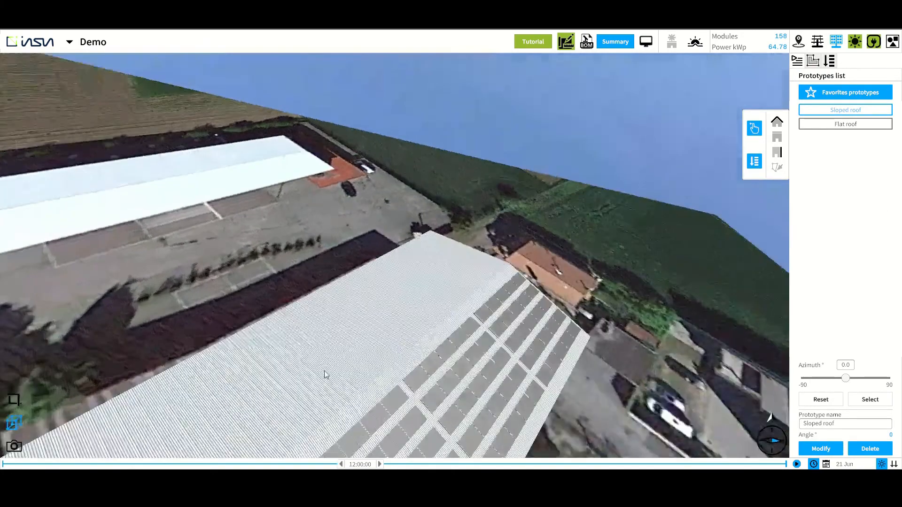
pyautogui.moveTo(324, 371); pyautogui.dragTo(432, 281)
pyautogui.scroll(-4, 396, 294)
pyautogui.moveTo(505, 257); pyautogui.dragTo(497, 262)
pyautogui.scroll(-3, 490, 264)
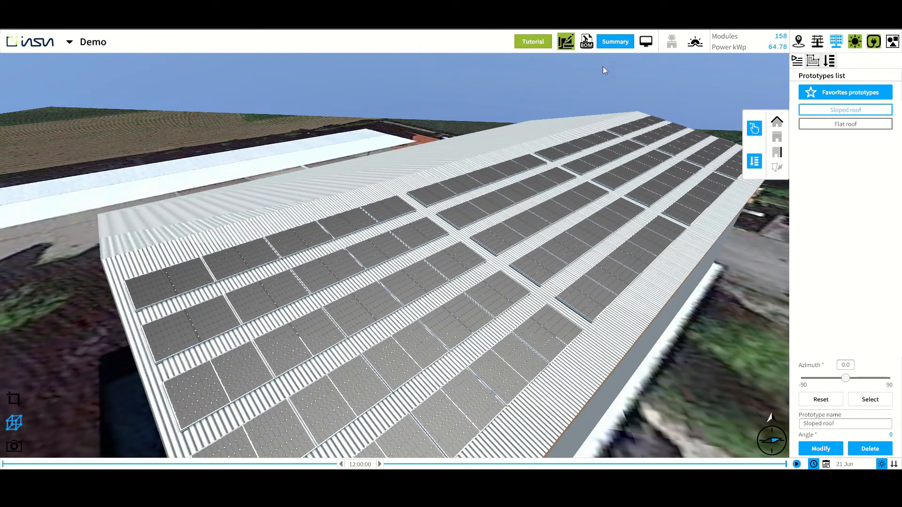
# Export the early estimation for Slope 6 and review the production report.
pyautogui.click(612, 43)
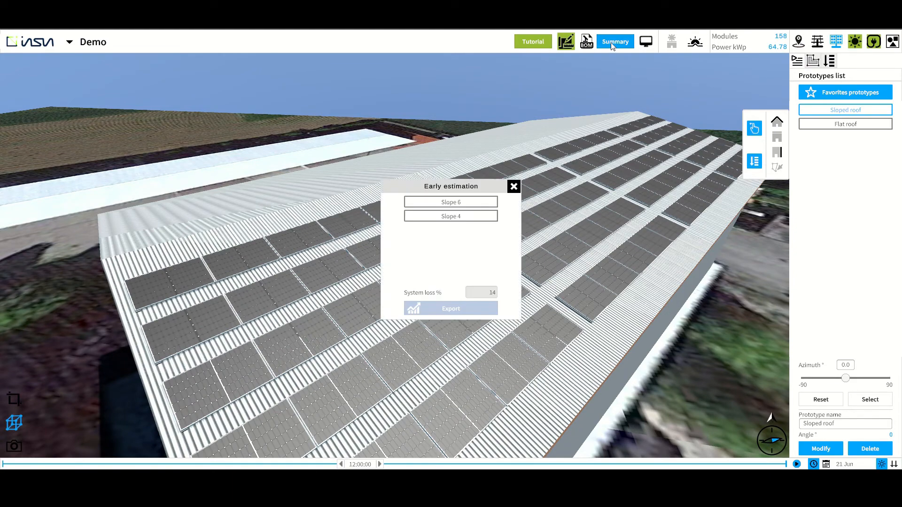
pyautogui.click(475, 205)
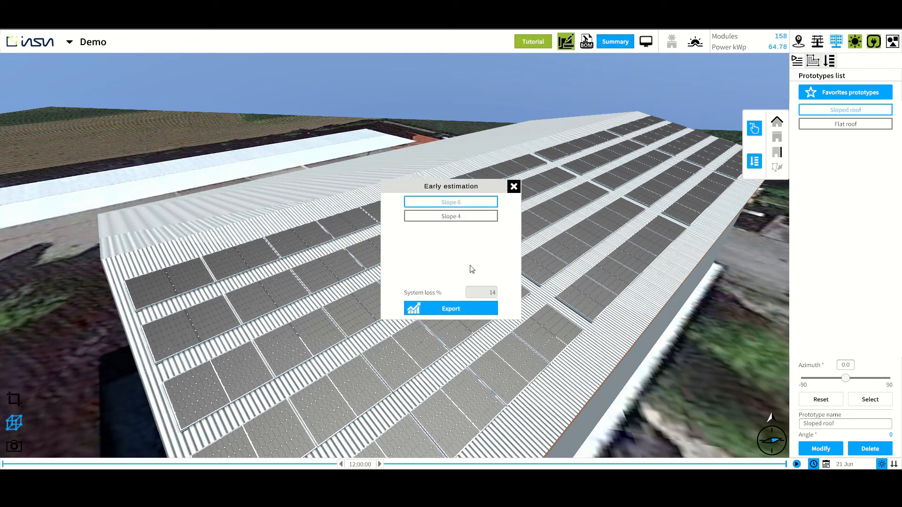
pyautogui.click(464, 312)
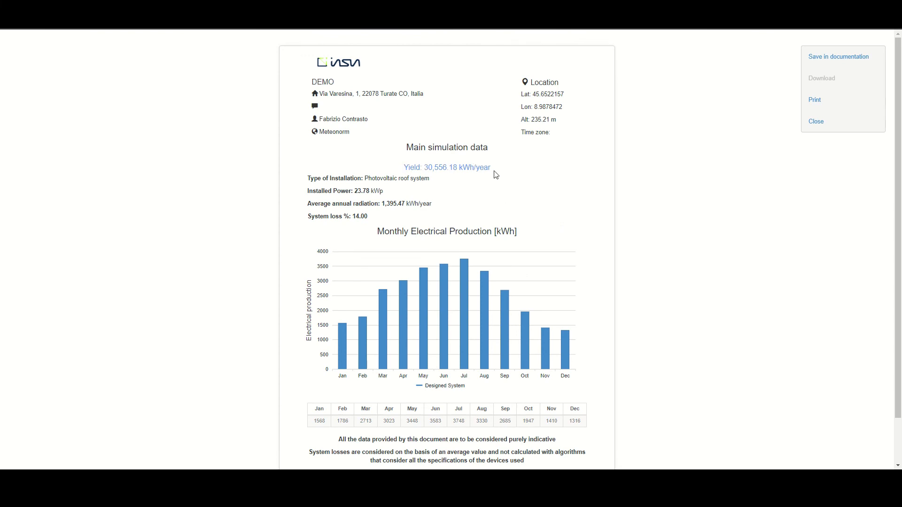
pyautogui.scroll(-1, 495, 175)
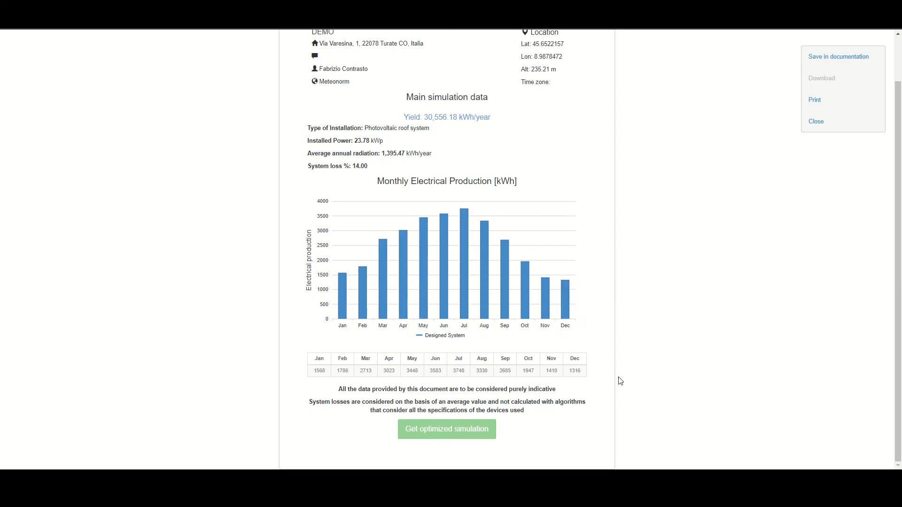
pyautogui.scroll(1, 619, 378)
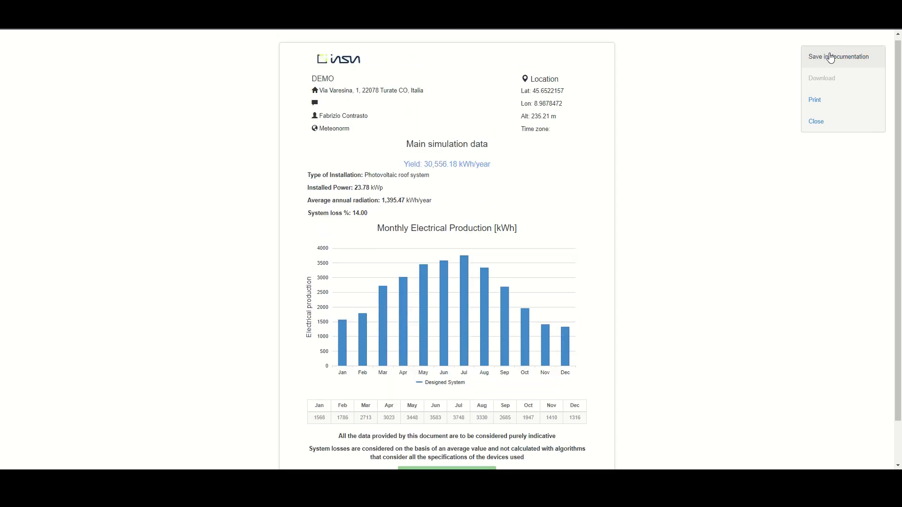